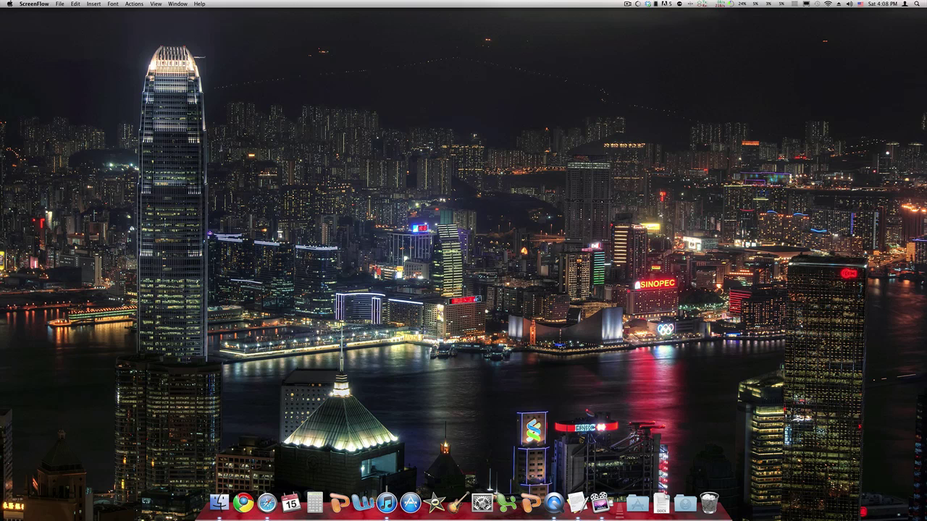
Step: Open Safari and show the Activity list for the loaded Megavideo page
left_click(266, 503)
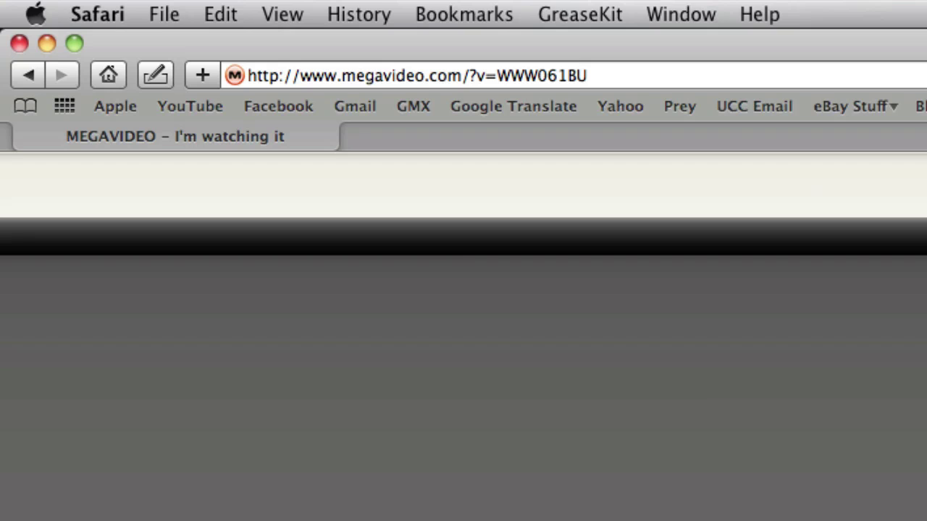
left_click(680, 15)
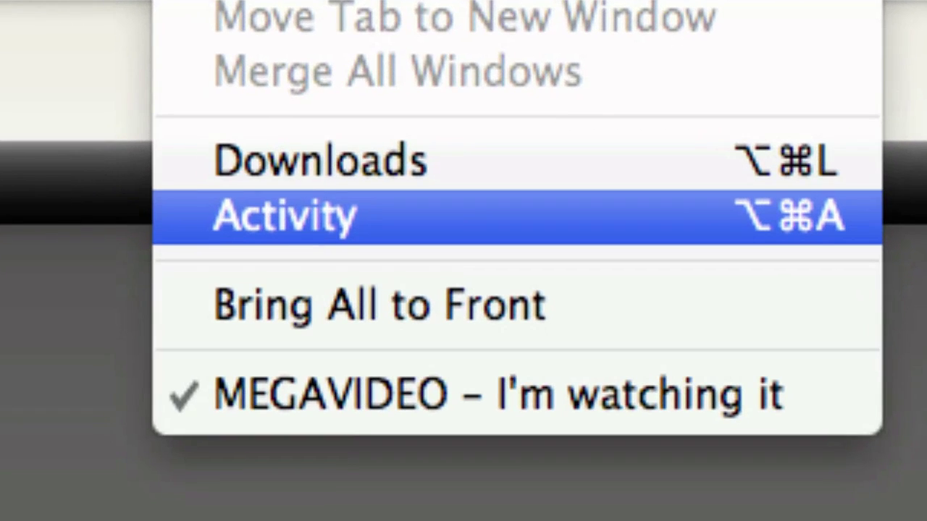
left_click(406, 217)
Step: Find and select the 4.0 MB www784.megavideo.com/files entry among the page's loaded resources
scroll(369, 268, "up", 3)
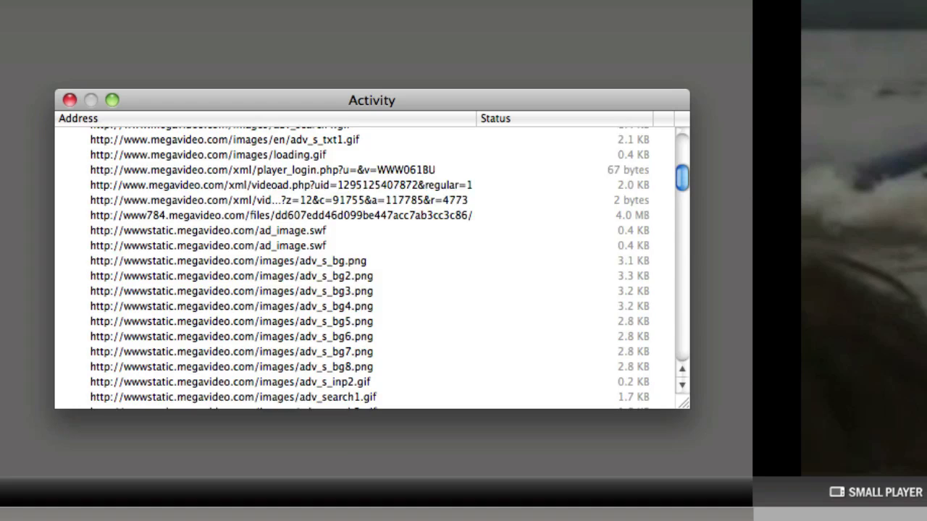
scroll(369, 267, "up", 5)
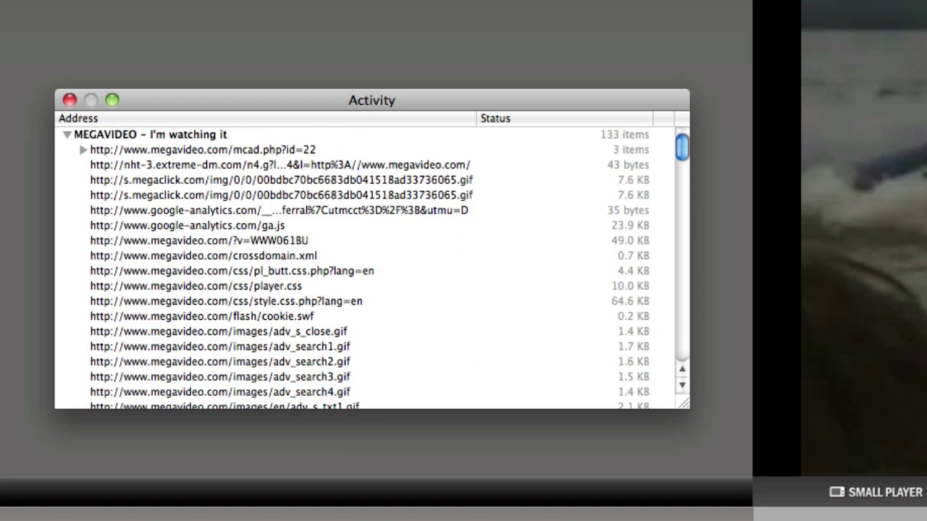
scroll(372, 261, "down", 5)
scroll(372, 260, "up", 4)
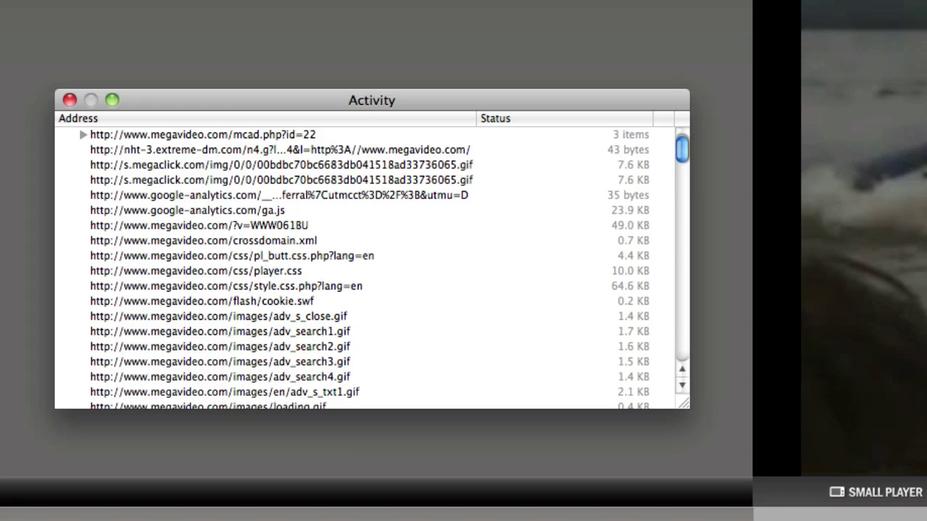
scroll(371, 261, "down", 5)
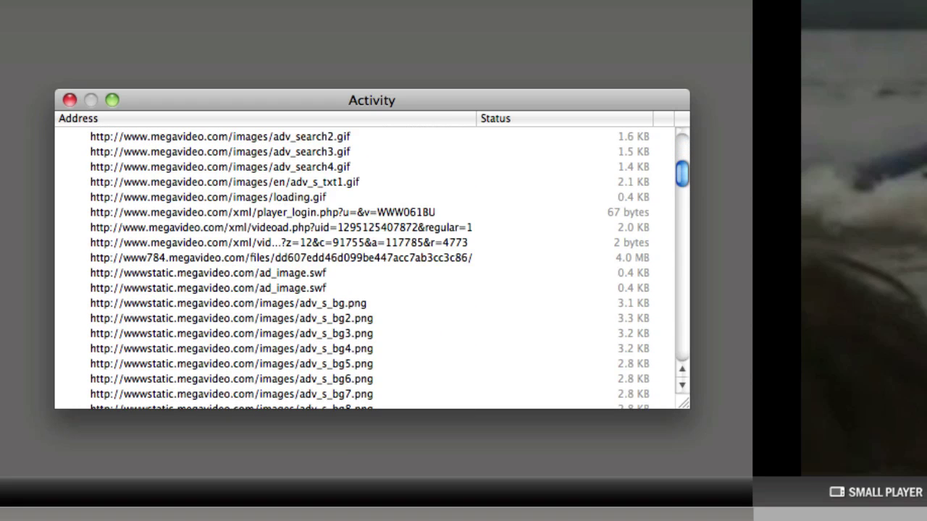
key("super+w")
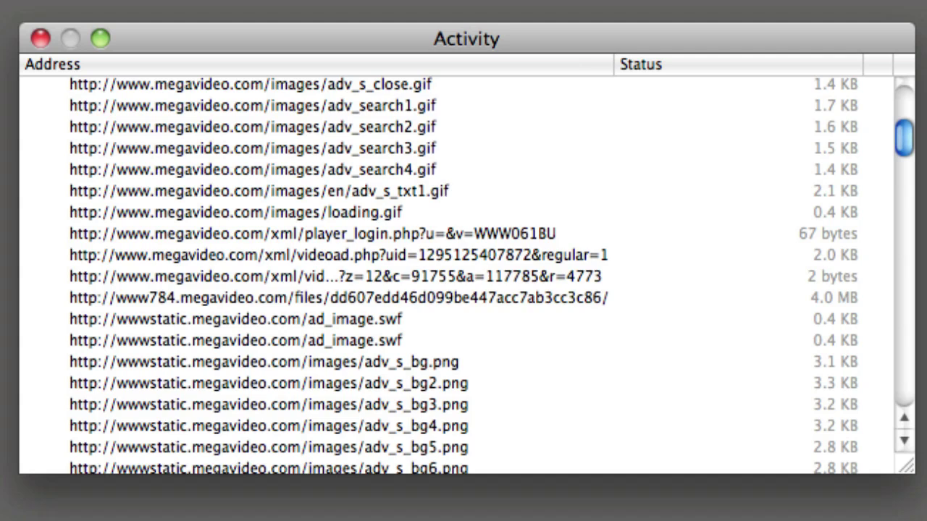
scroll(463, 275, "up", 3)
scroll(463, 275, "down", 1)
scroll(463, 275, "down", 2)
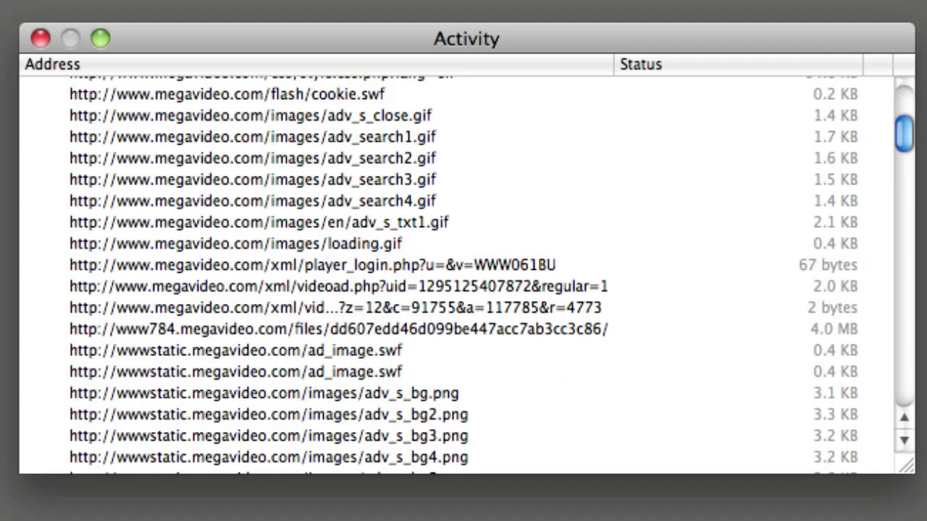
scroll(463, 275, "down", 3)
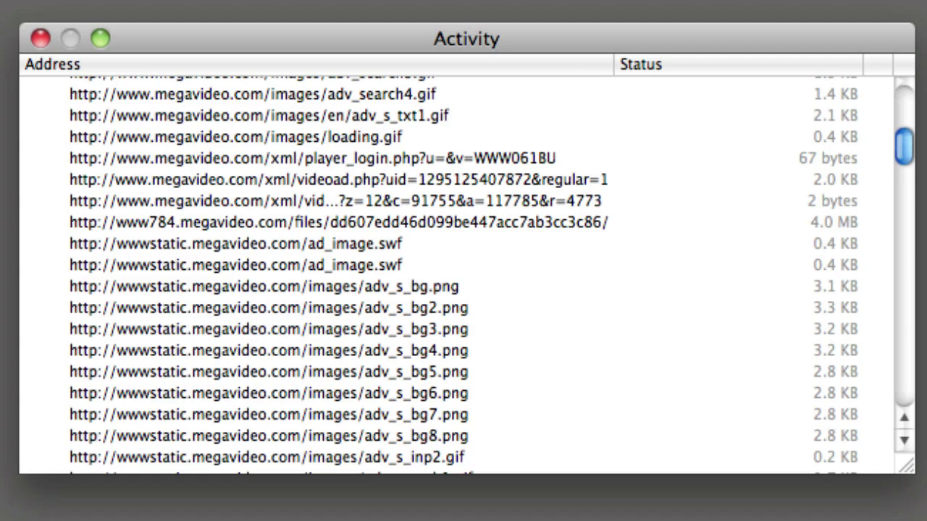
scroll(457, 275, "up", 1)
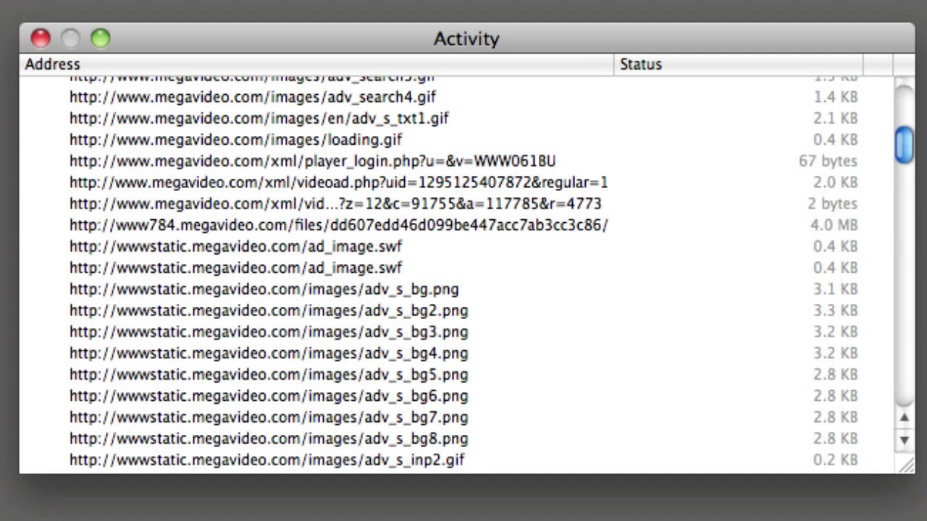
left_click(339, 225)
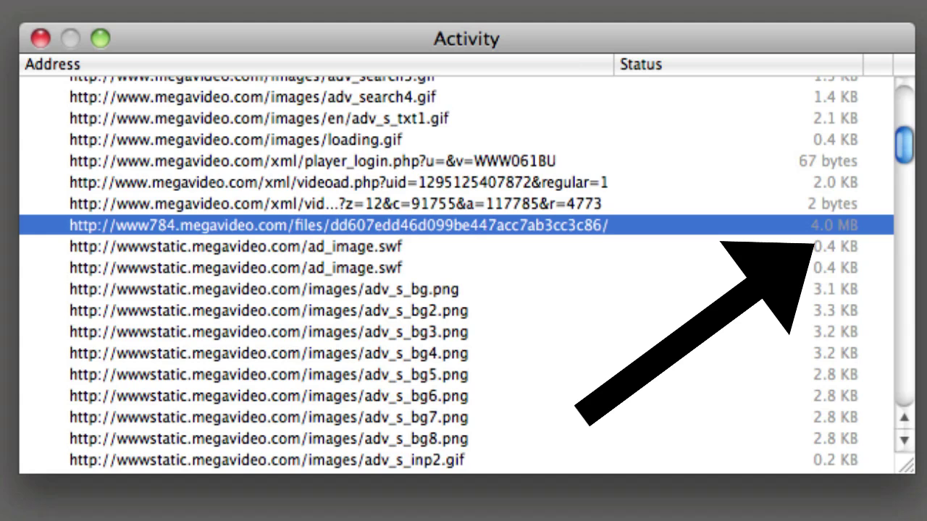
scroll(456, 275, "up", 5)
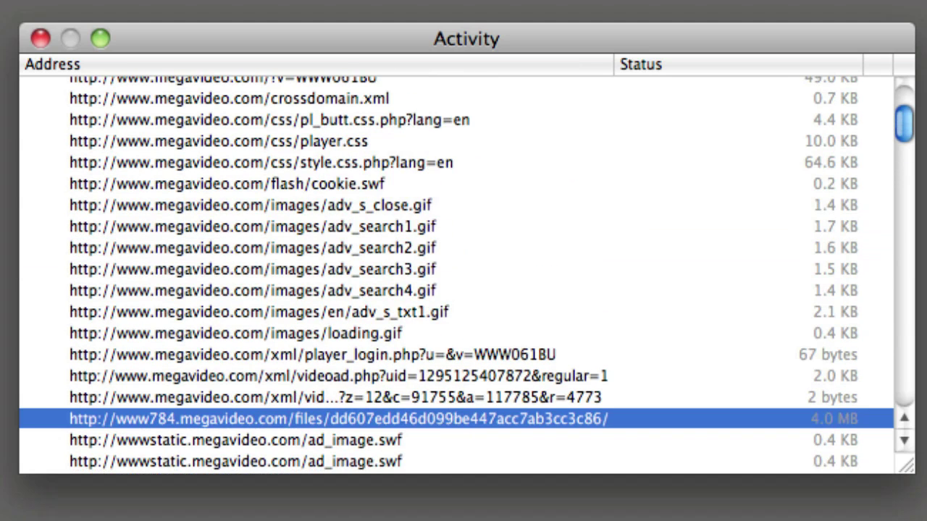
scroll(456, 275, "up", 3)
scroll(456, 275, "down", 4)
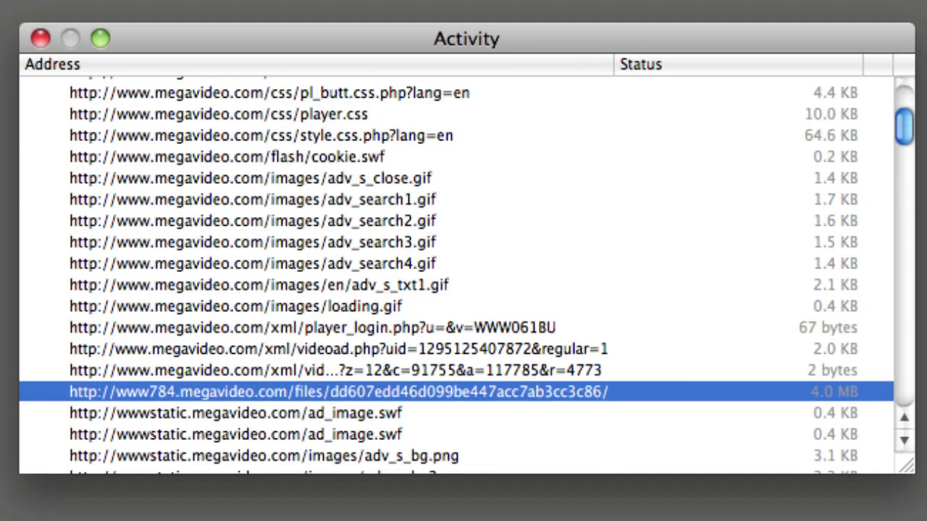
scroll(456, 275, "down", 1)
scroll(456, 275, "up", 5)
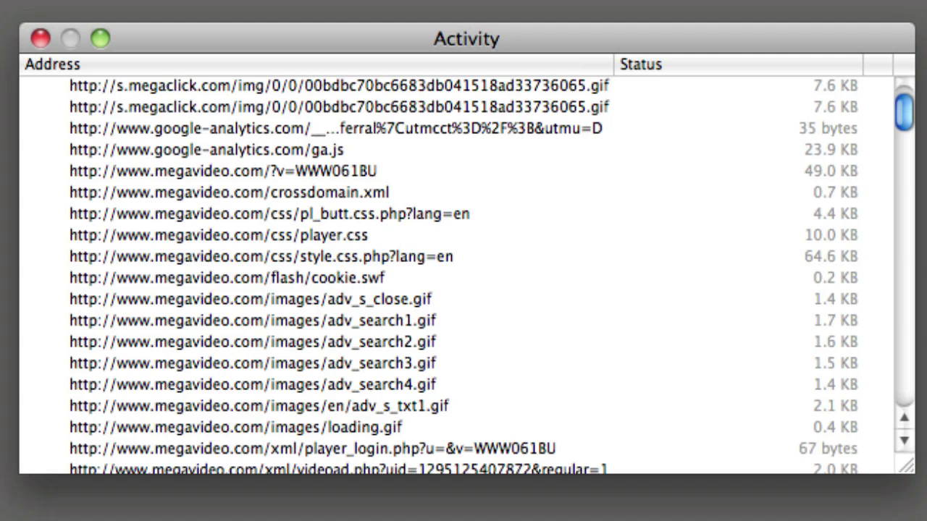
scroll(456, 275, "down", 5)
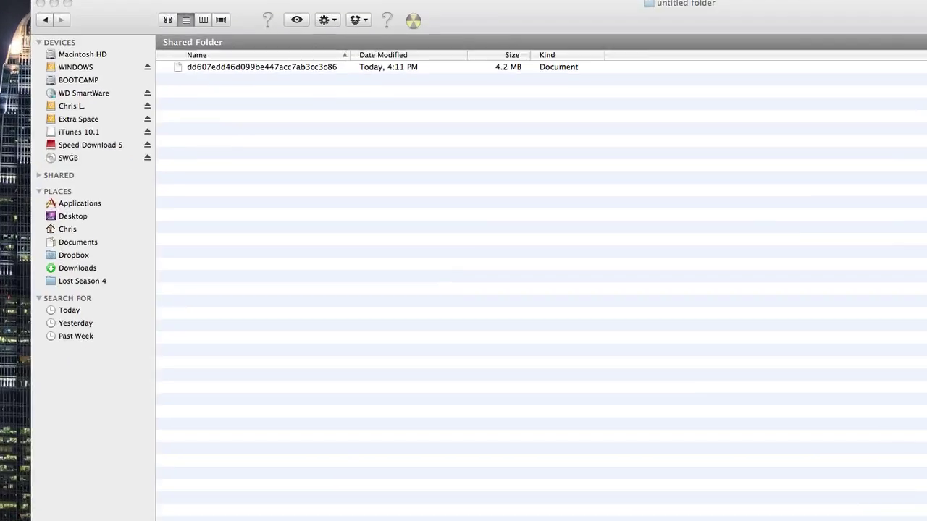
Step: Switch to Finder, open the downloaded file dd607edd46d099be447acc7ab3cc3c86 to inspect its contents, and close the document
key("super+Tab")
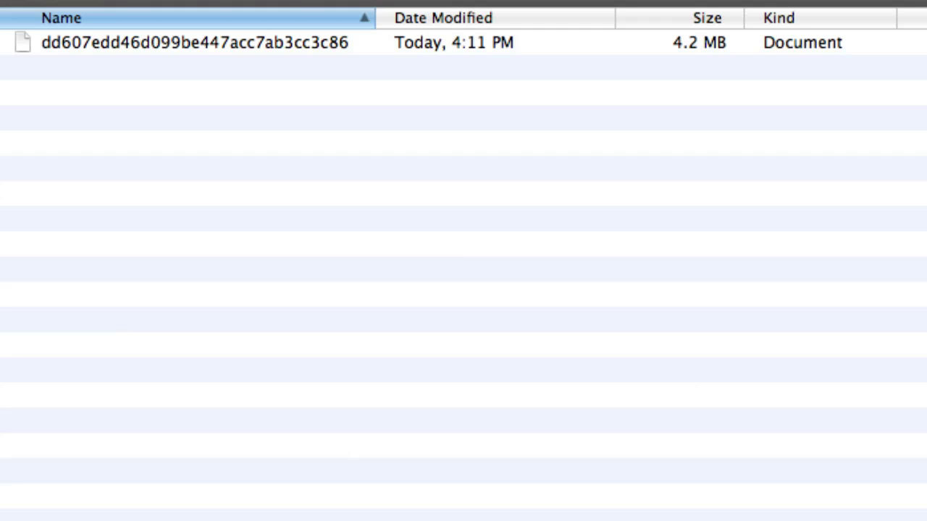
left_click(195, 42)
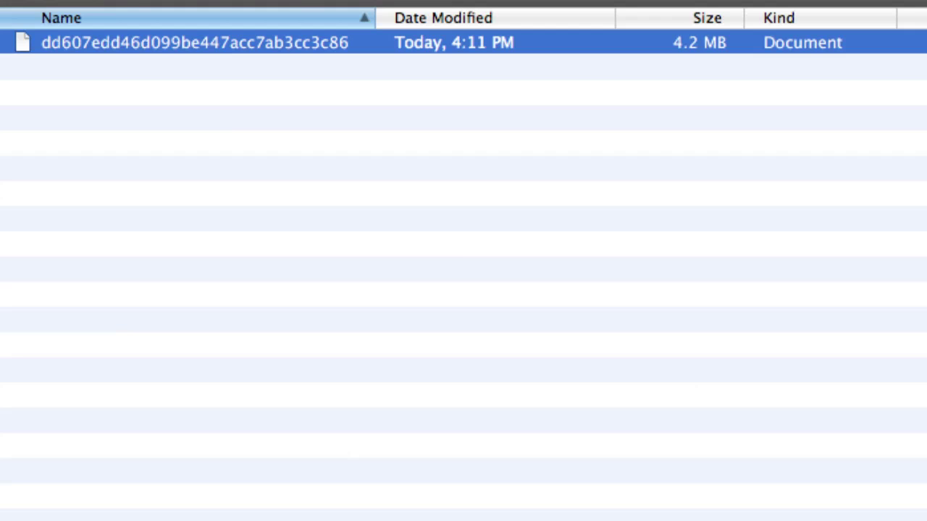
key("super+o")
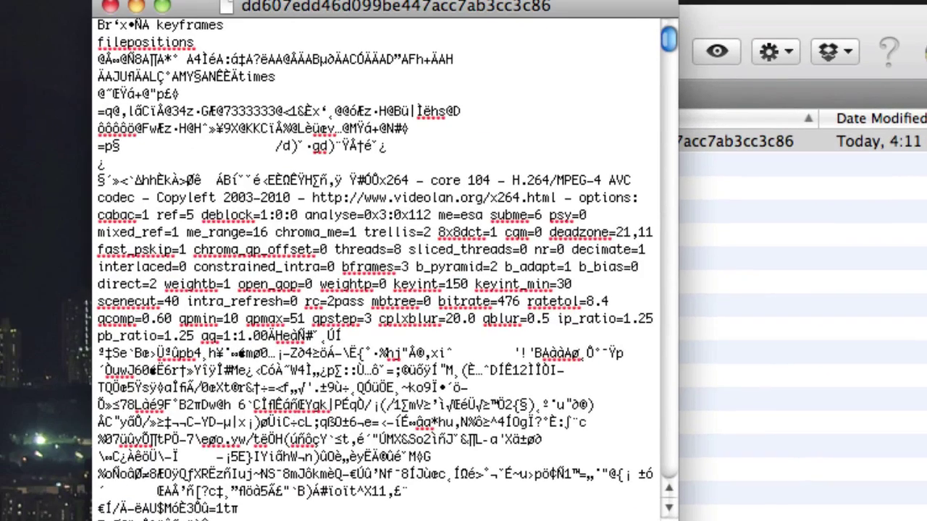
scroll(378, 268, "up", 3)
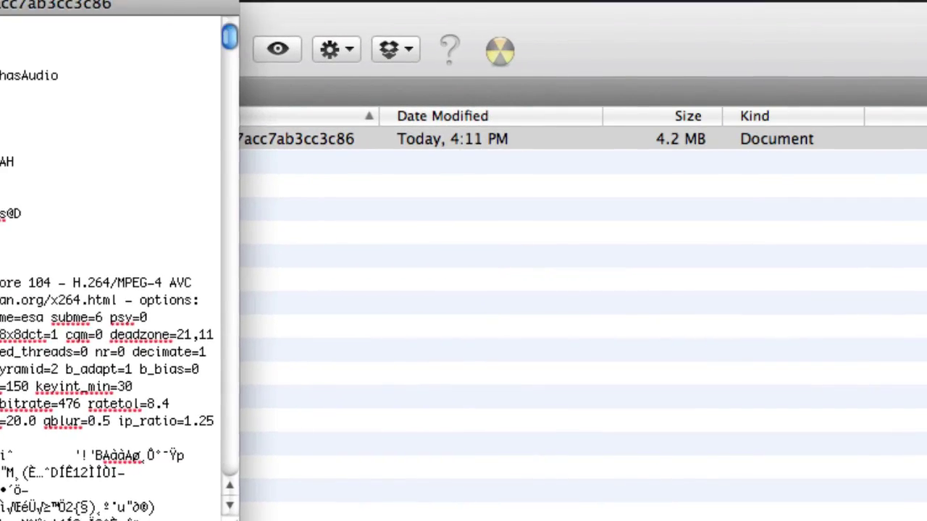
left_click(111, 6)
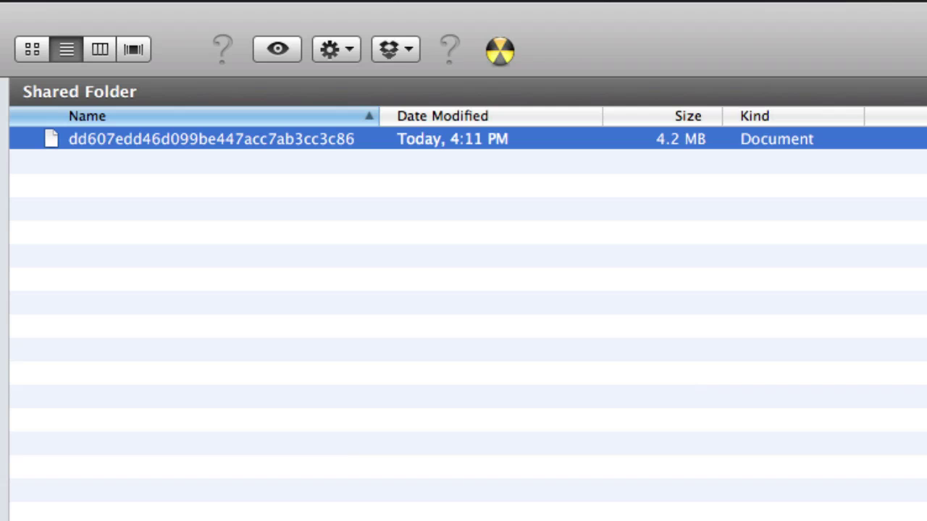
Step: Append the extension .flv to the downloaded file's name and accept the extension change
key("Return")
key("Right")
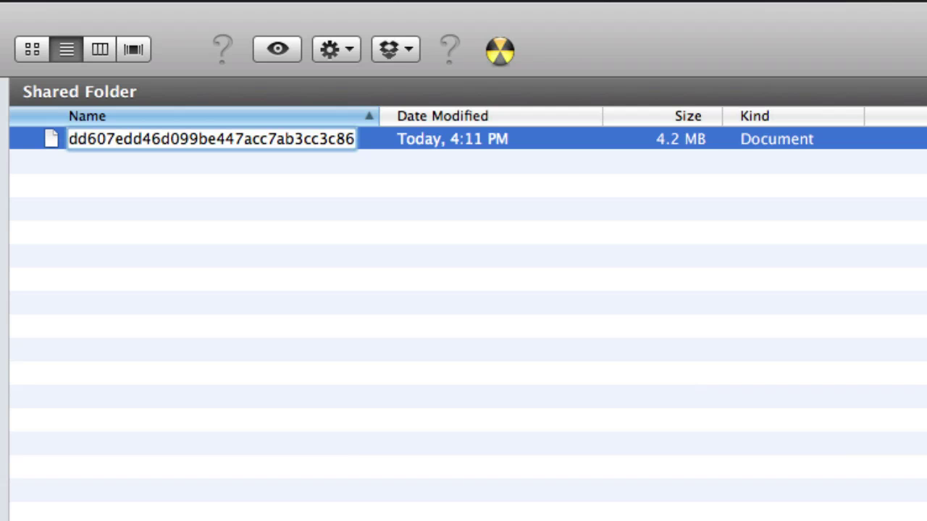
type(".flv")
key("Return")
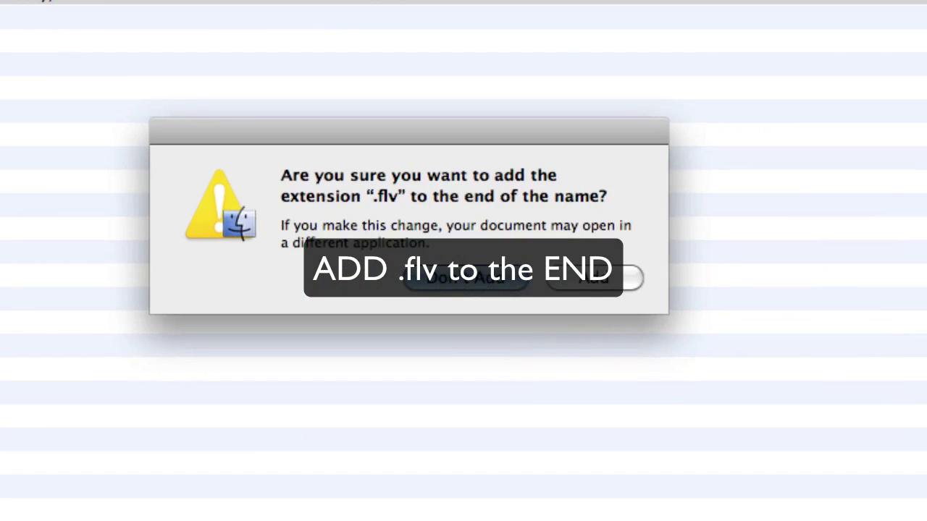
left_click(596, 276)
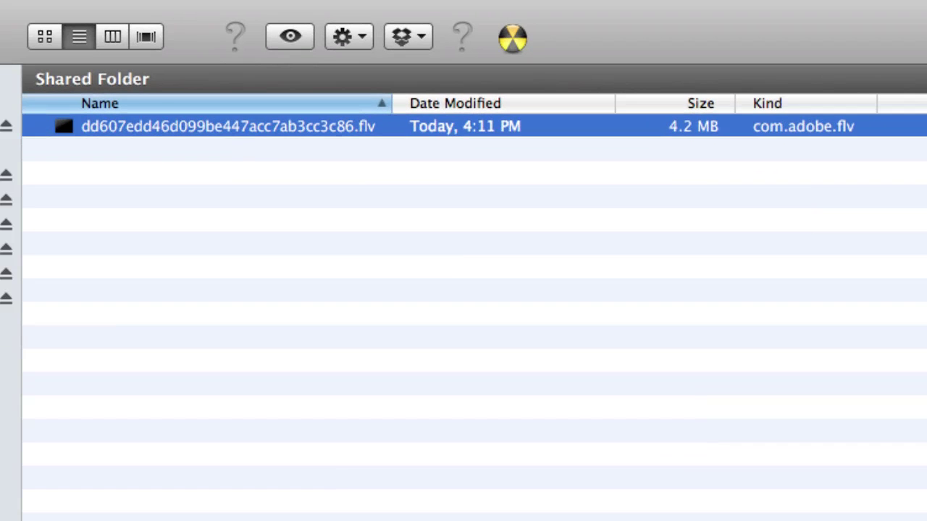
left_click(463, 326)
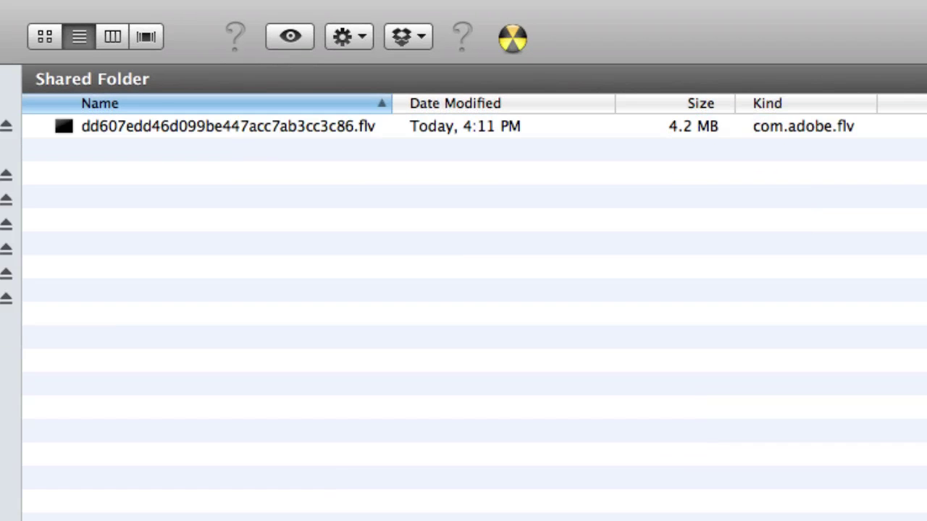
left_click(228, 126)
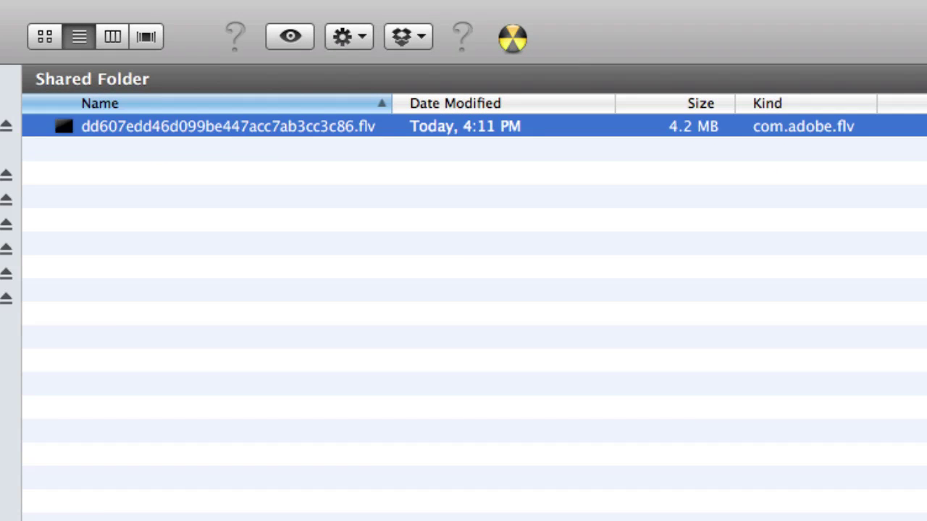
left_click(463, 326)
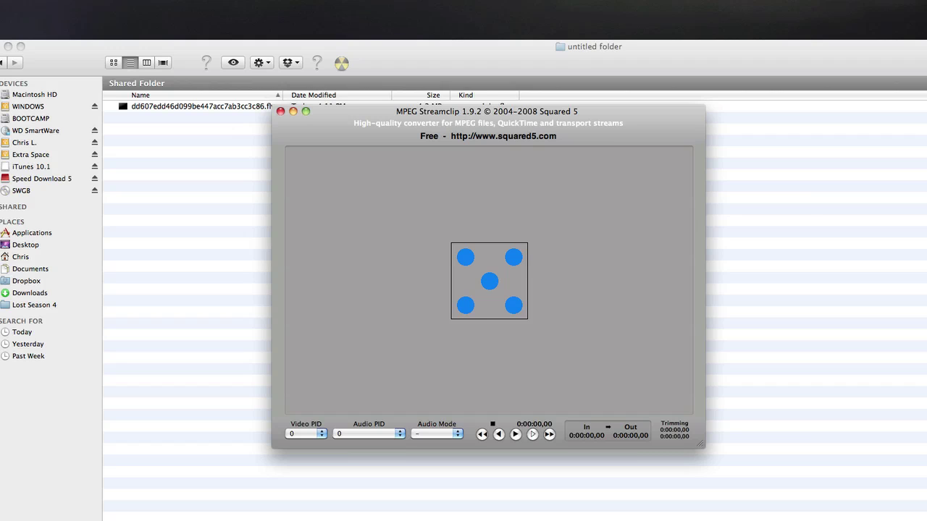
Step: Move the MPEG Streamclip window clear of the file list, load the .flv file into it and briefly play the video
left_click_drag(489, 112, 385, 135)
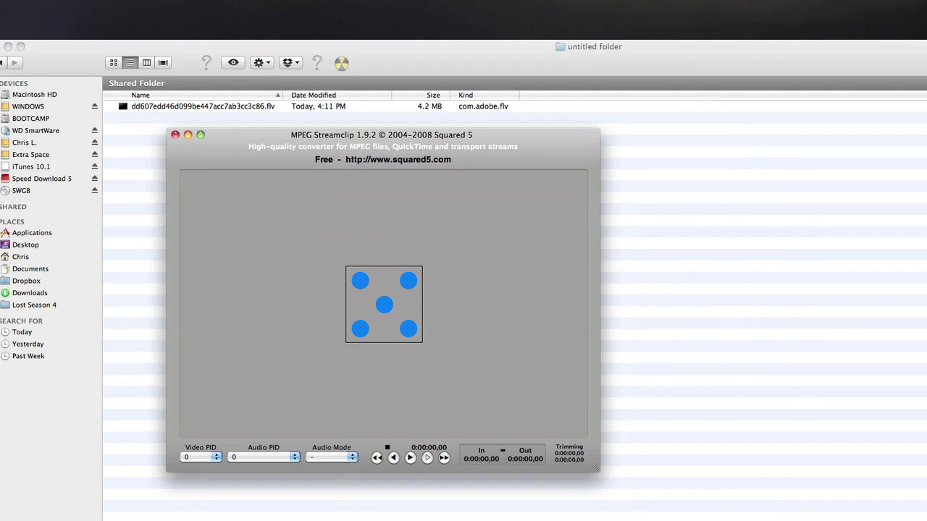
left_click_drag(203, 106, 448, 325)
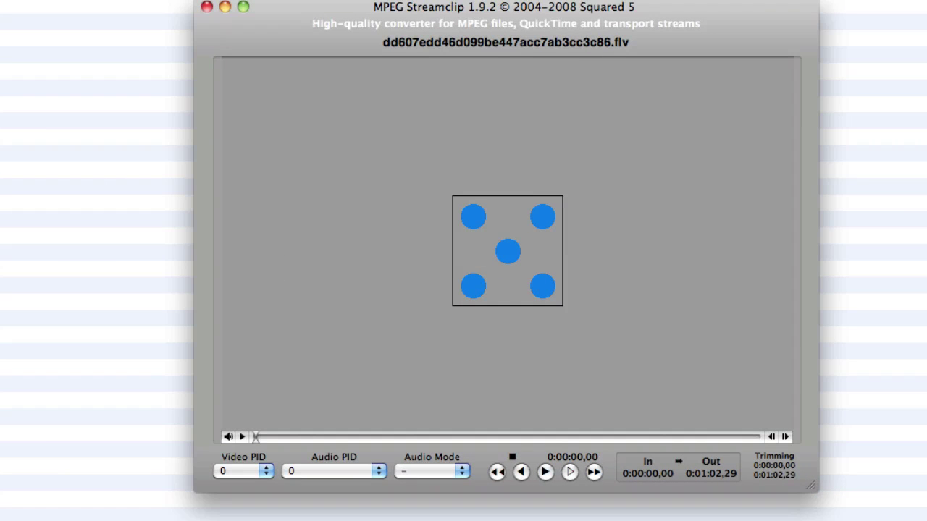
key("space")
key("space")
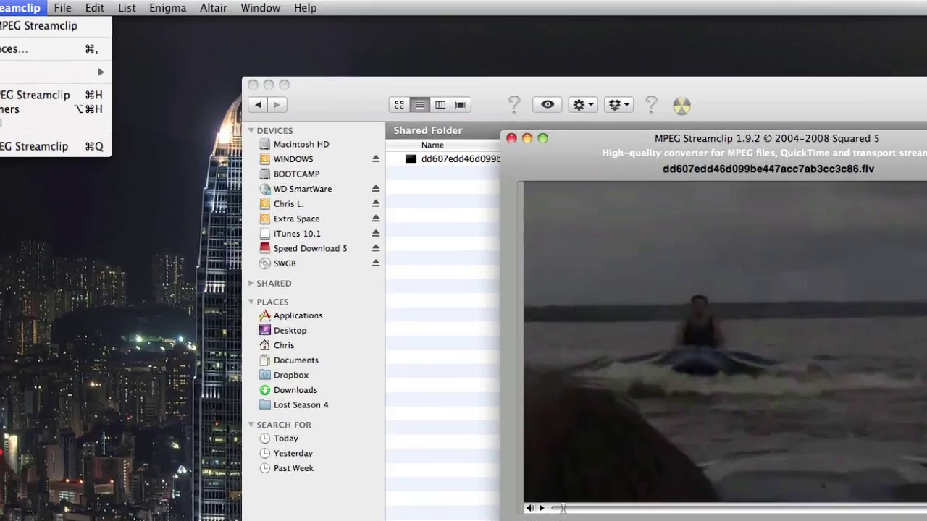
Step: Review the available export formats for the loaded video and open the QuickTime export settings
mouse_move(62, 8)
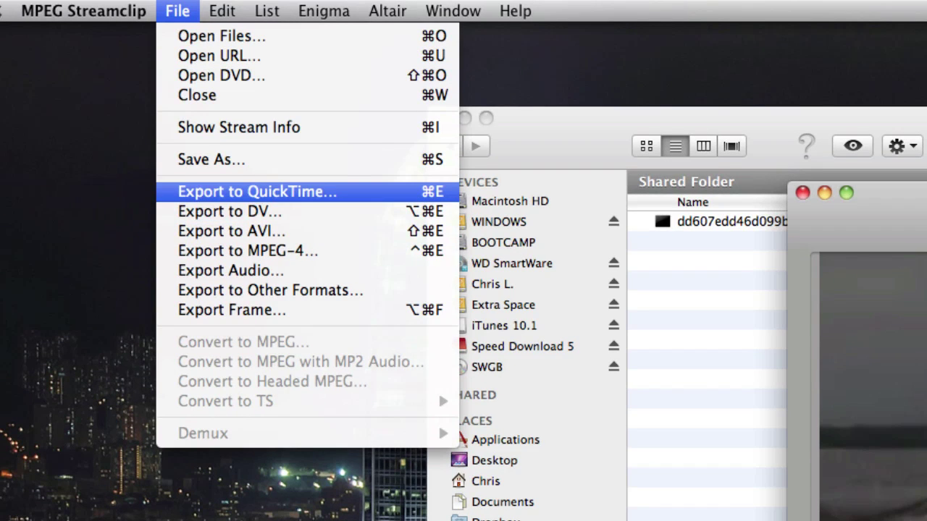
key("Down")
key("Down")
key("Down")
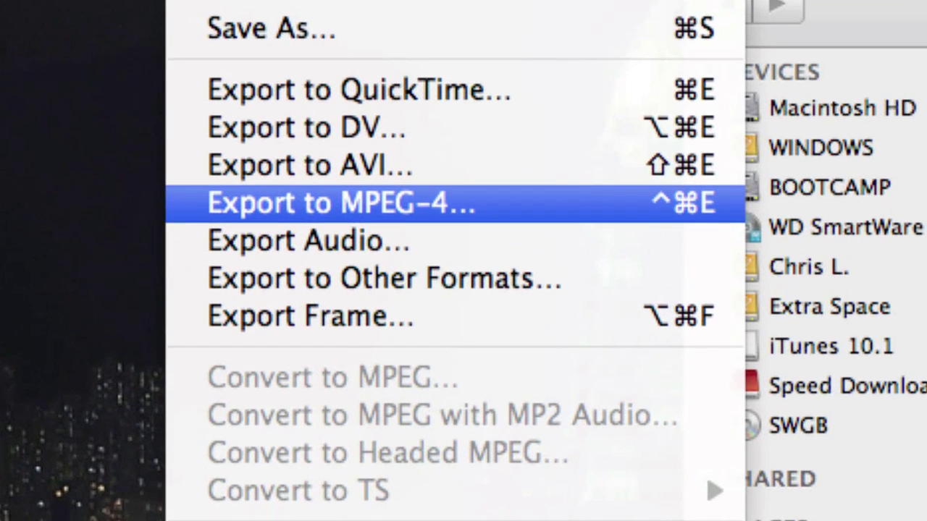
key("Up")
key("Up")
key("Up")
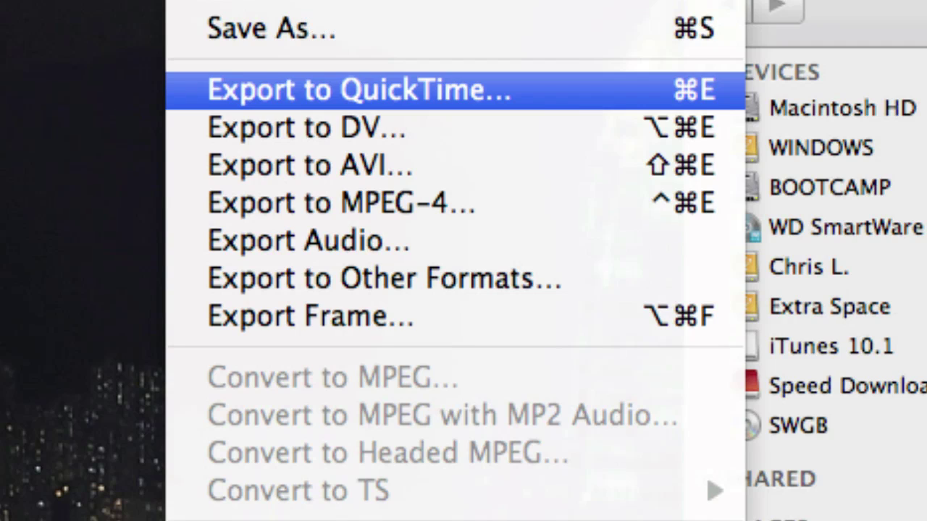
key("Down")
key("Down")
key("Down")
key("Up")
key("Up")
key("Down")
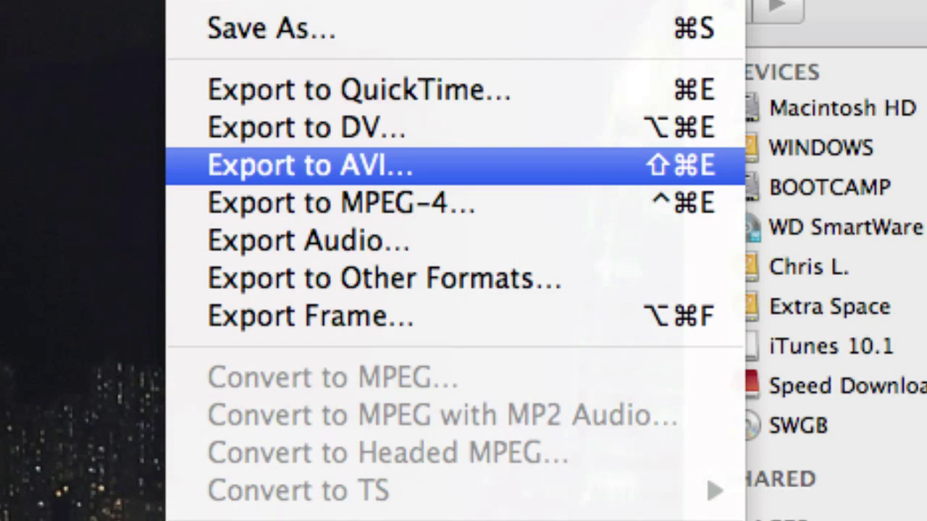
key("Down")
key("Down")
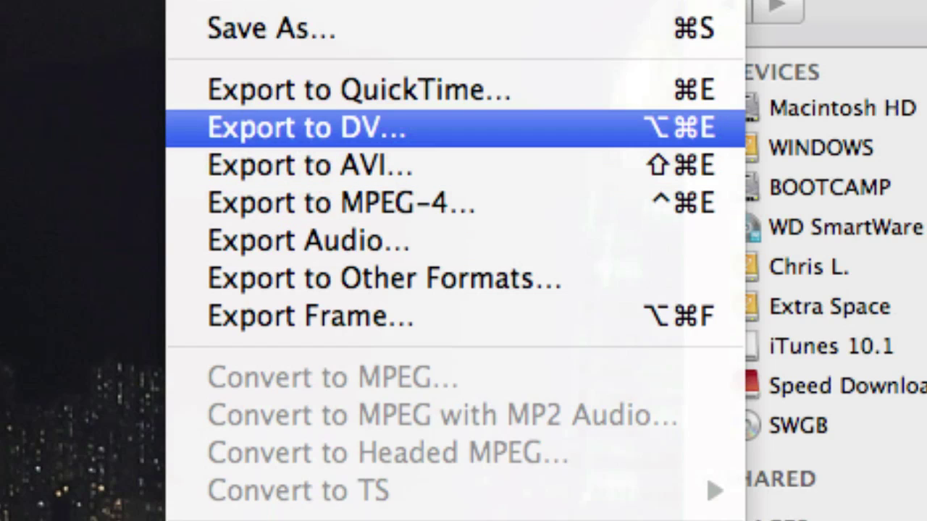
left_click(359, 90)
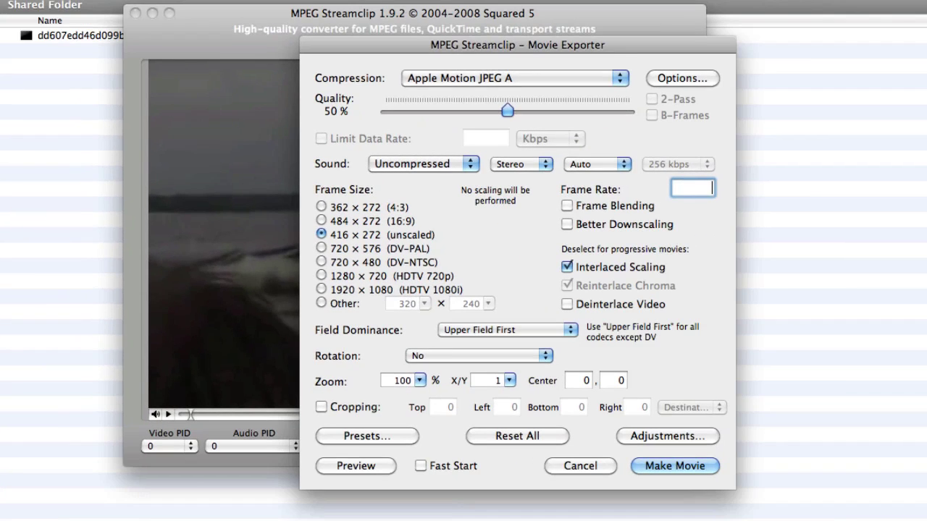
Step: Choose the video compression codec for the QuickTime export and set Desktop as the movie's save location
left_click(515, 78)
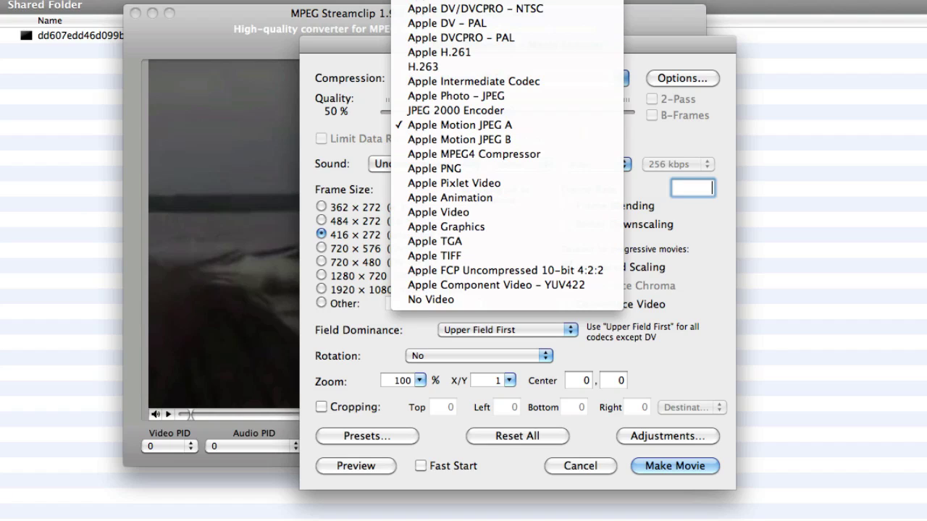
left_click(434, 1)
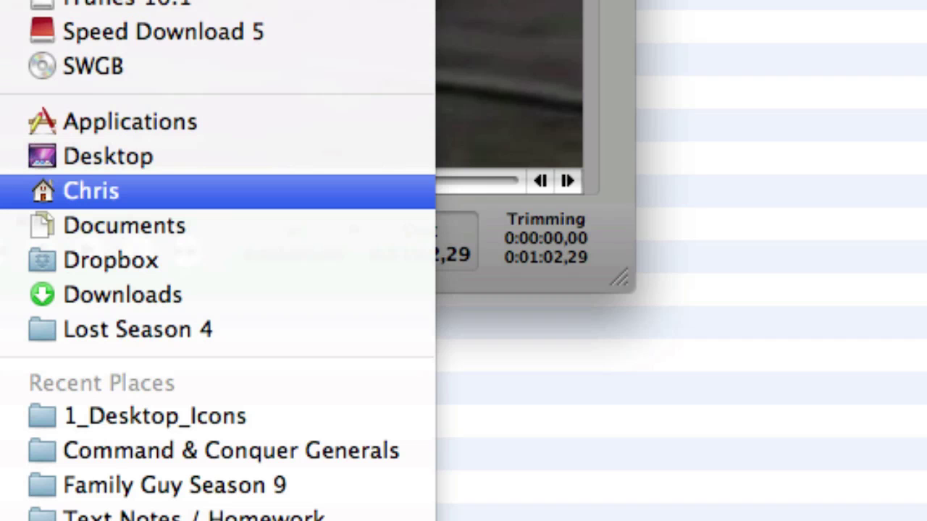
left_click(109, 157)
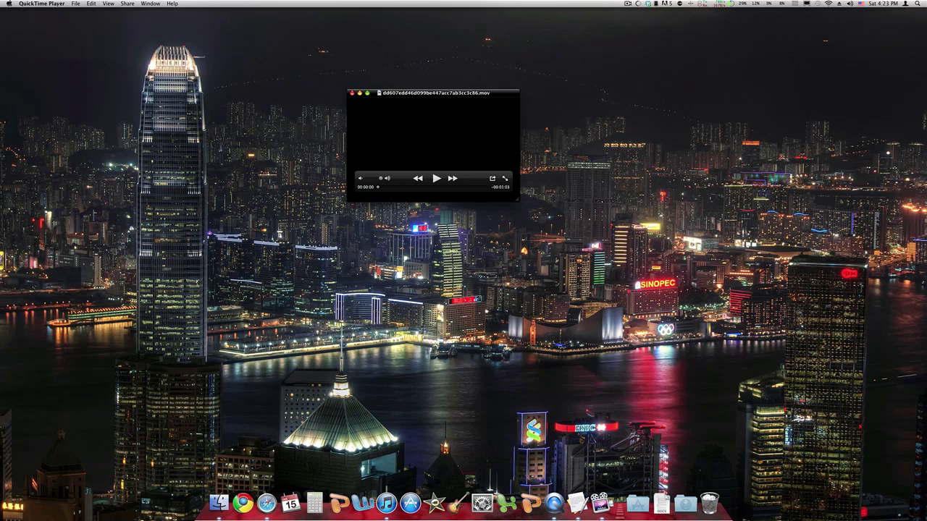
Step: Briefly play the converted .mov file in QuickTime Player, pause it, and enlarge and reposition its window
left_click(447, 179)
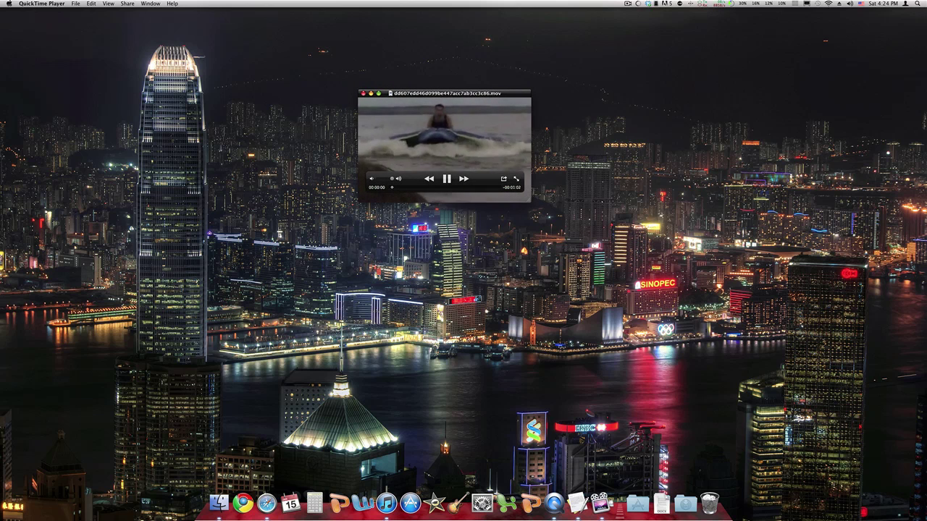
left_click(447, 179)
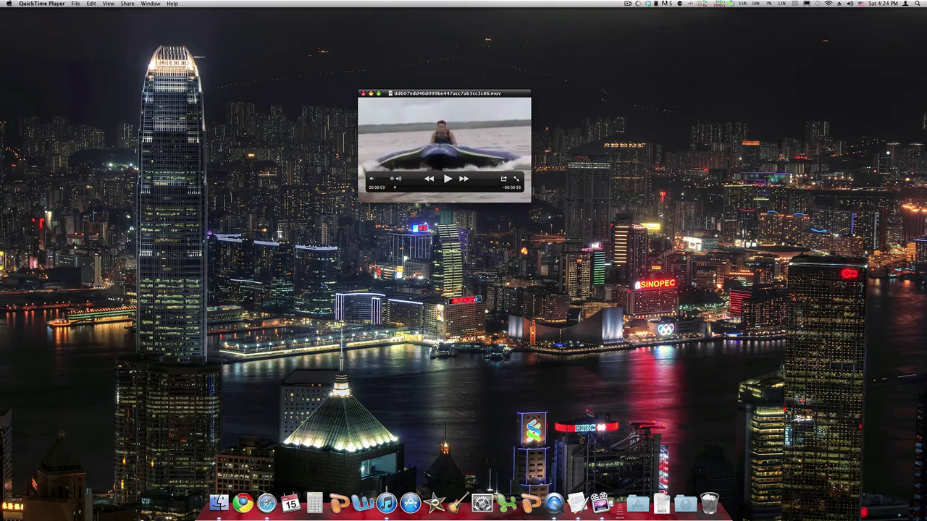
left_click_drag(529, 200, 565, 224)
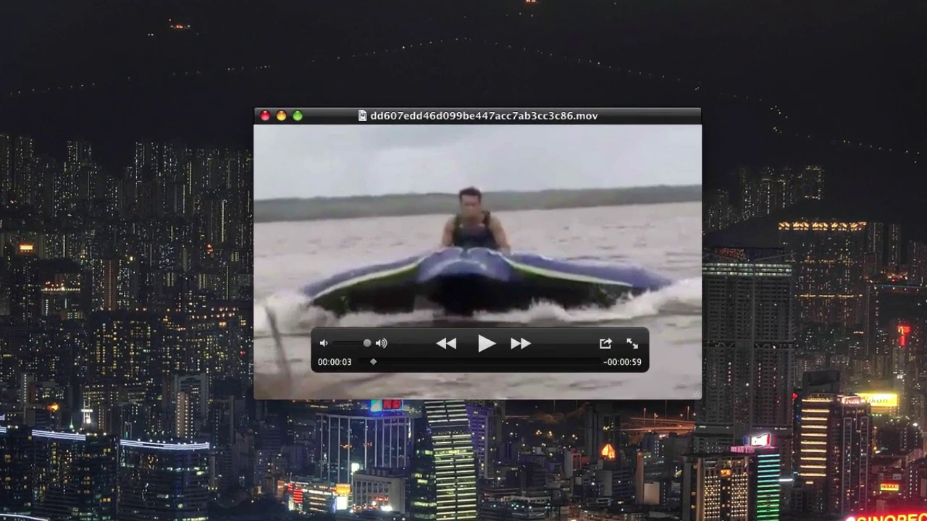
left_click_drag(478, 115, 387, 57)
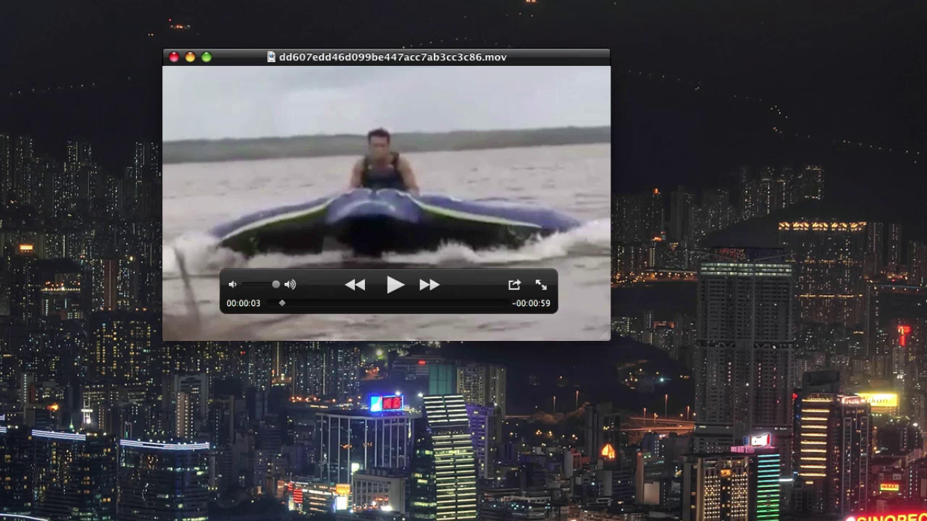